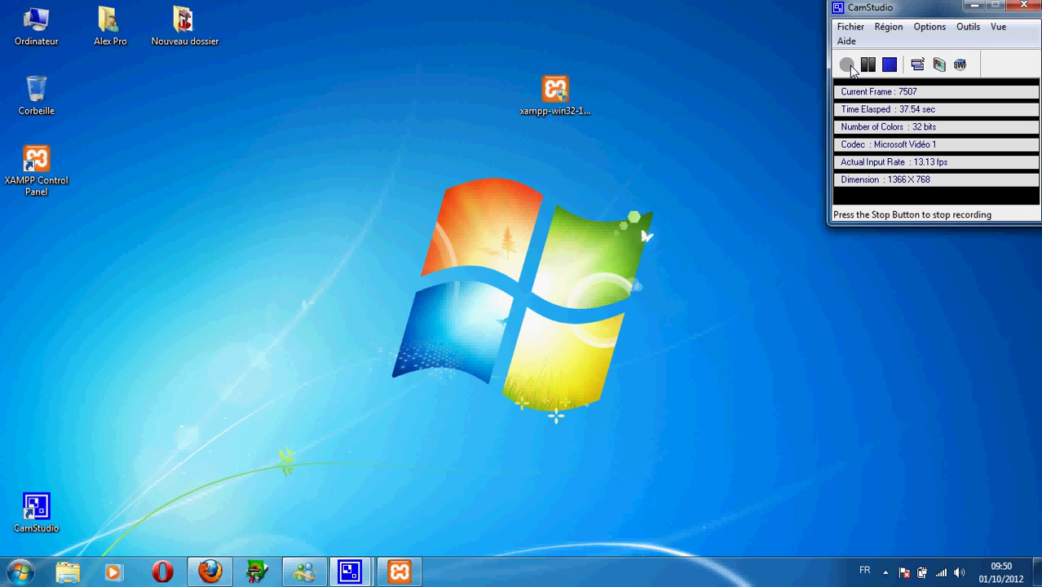
# - Launch the XAMPP 1.7.1 installer and advance to its install options, keeping c:\xampp\ as the destination folder
pyautogui.click(685, 43)
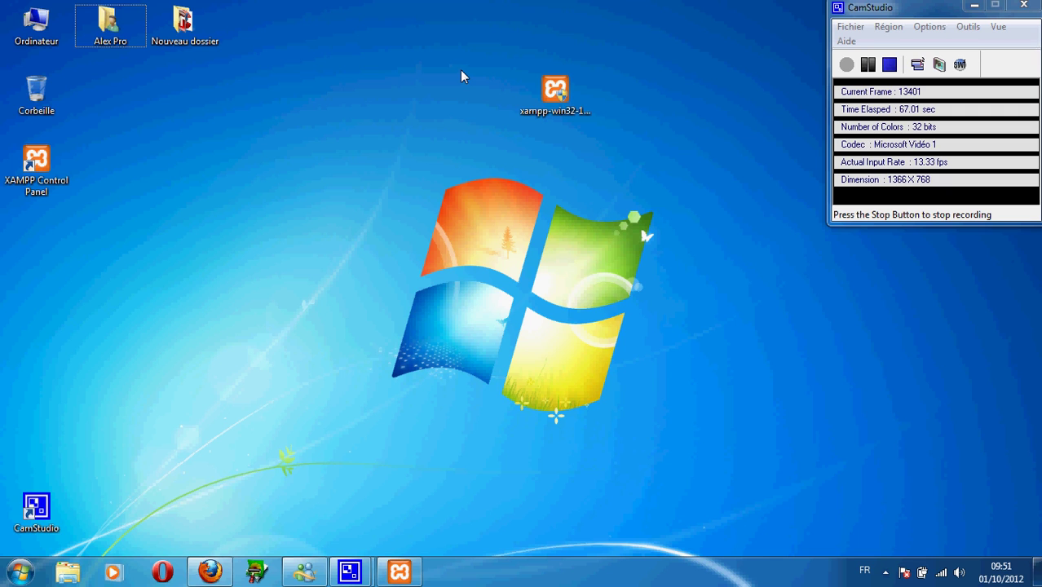
pyautogui.doubleClick(559, 83)
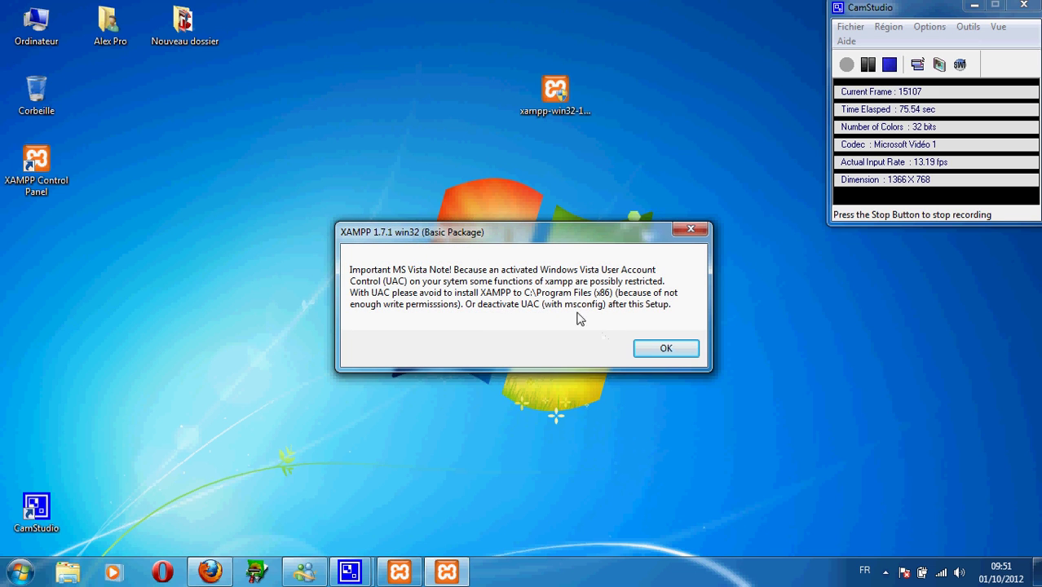
pyautogui.click(657, 348)
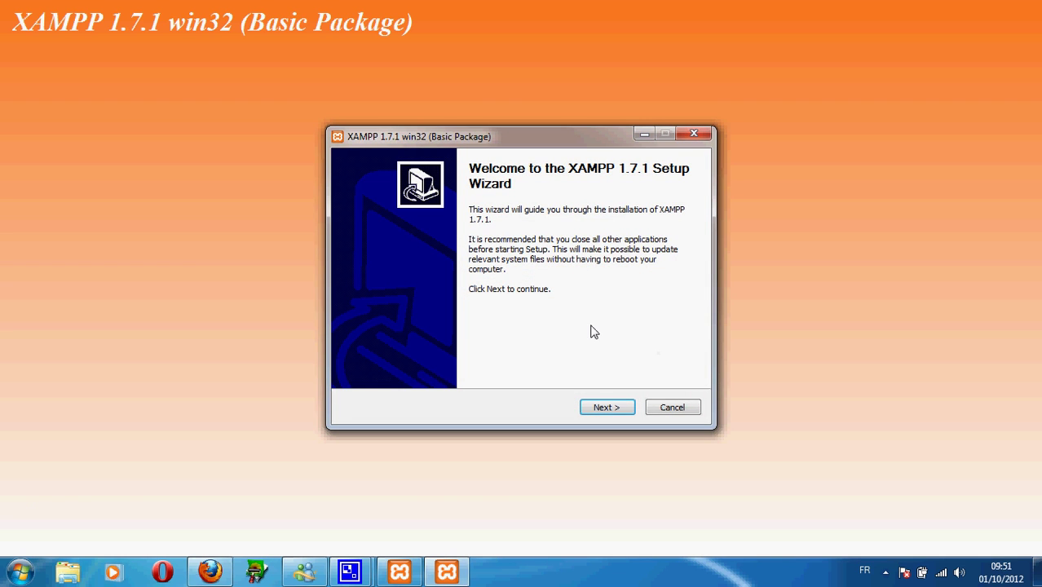
pyautogui.click(609, 413)
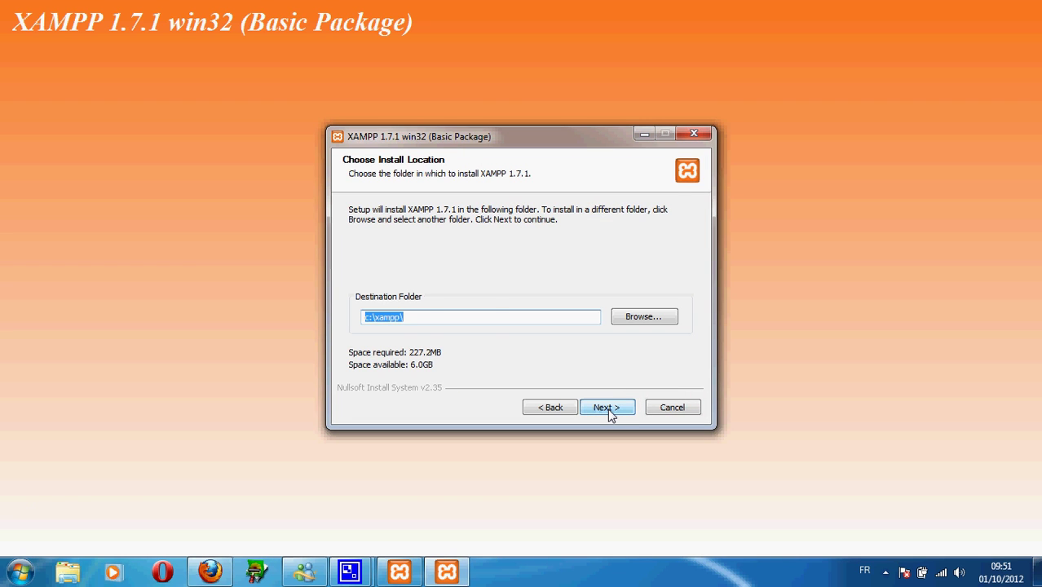
pyautogui.click(609, 410)
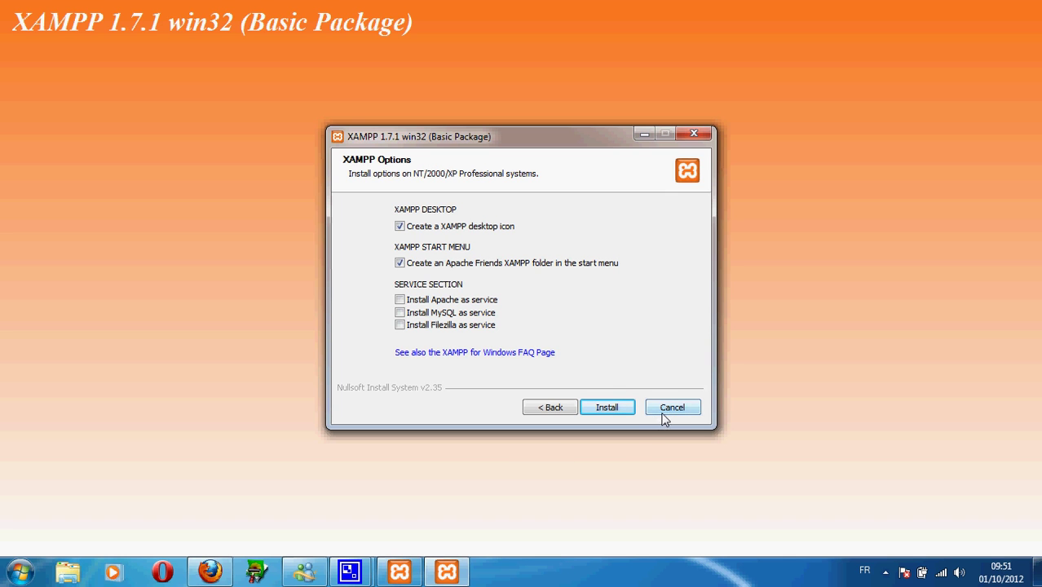
pyautogui.moveTo(349, 571)
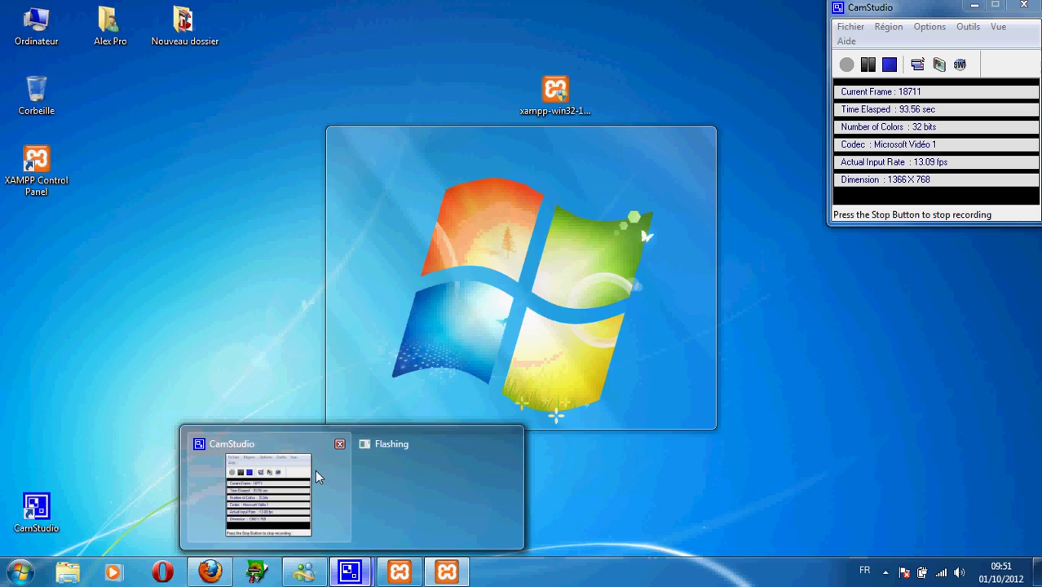
pyautogui.click(315, 469)
pyautogui.click(868, 64)
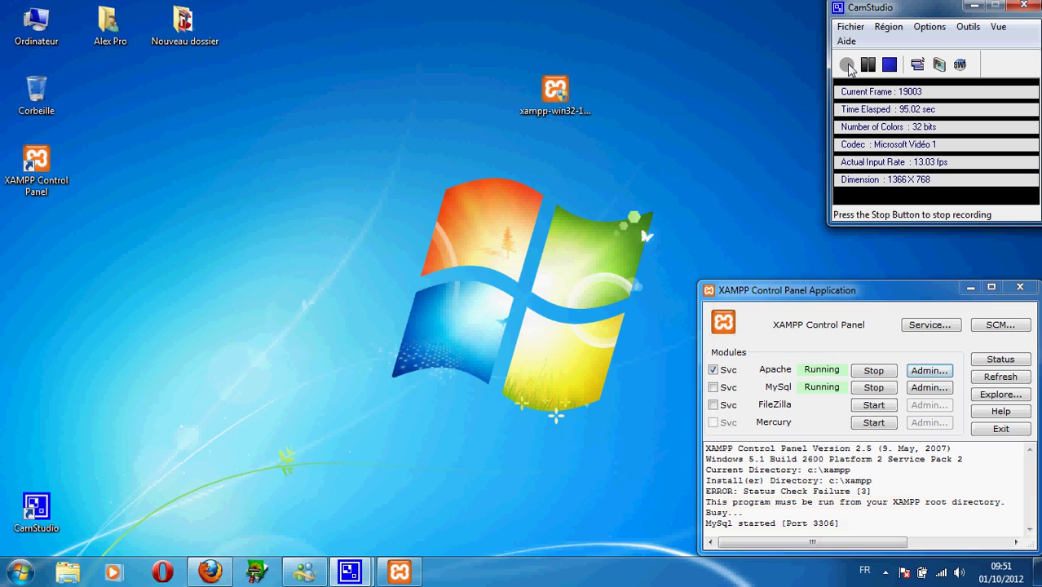
# - Move the XAMPP Control Panel aside and open the xampp folder on Disque local (C:)
pyautogui.moveTo(822, 288); pyautogui.dragTo(513, 204)
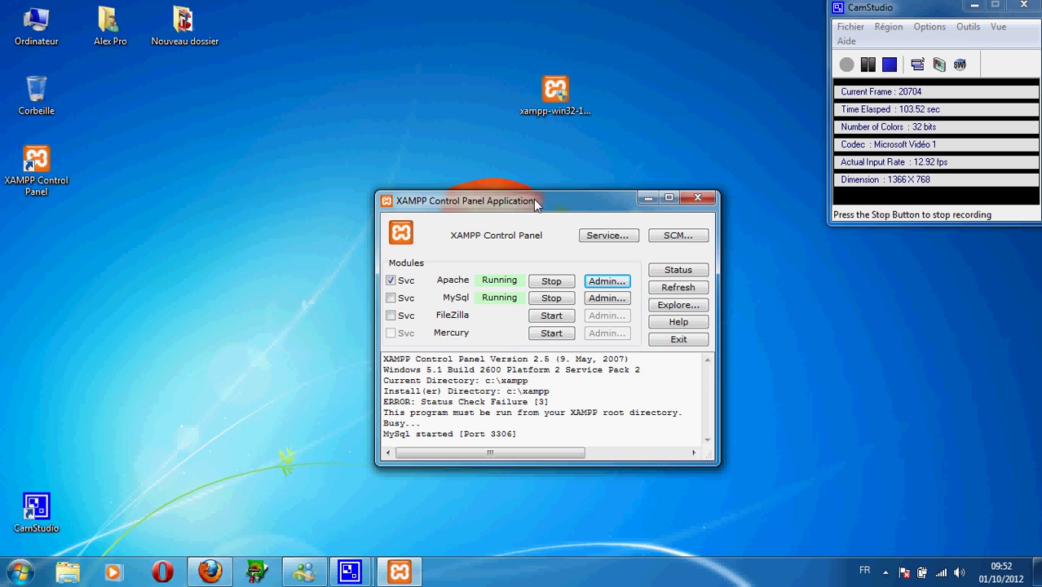
pyautogui.moveTo(513, 204); pyautogui.dragTo(695, 229)
pyautogui.click(388, 214)
pyautogui.click(20, 571)
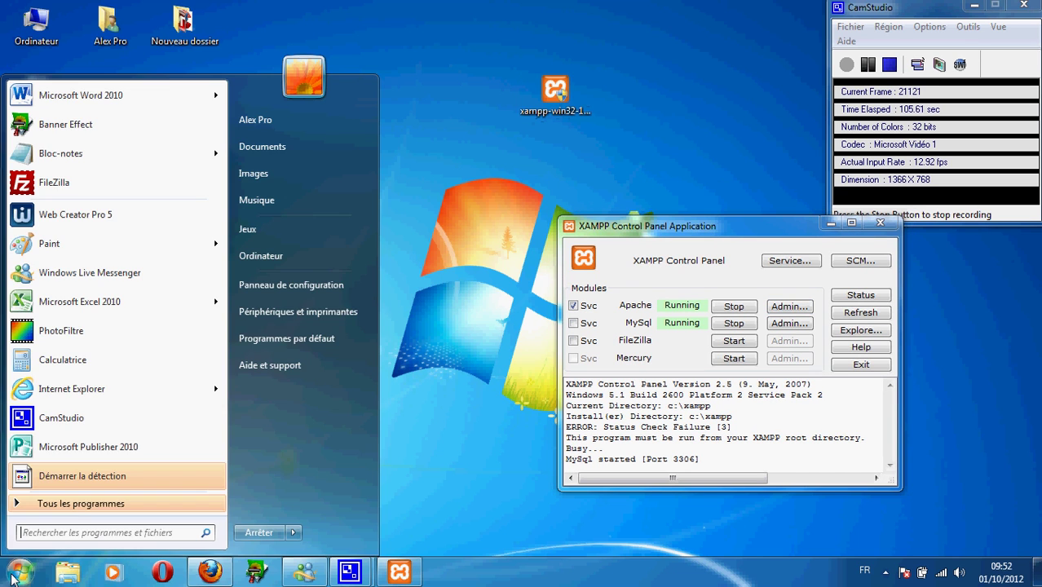
pyautogui.click(279, 262)
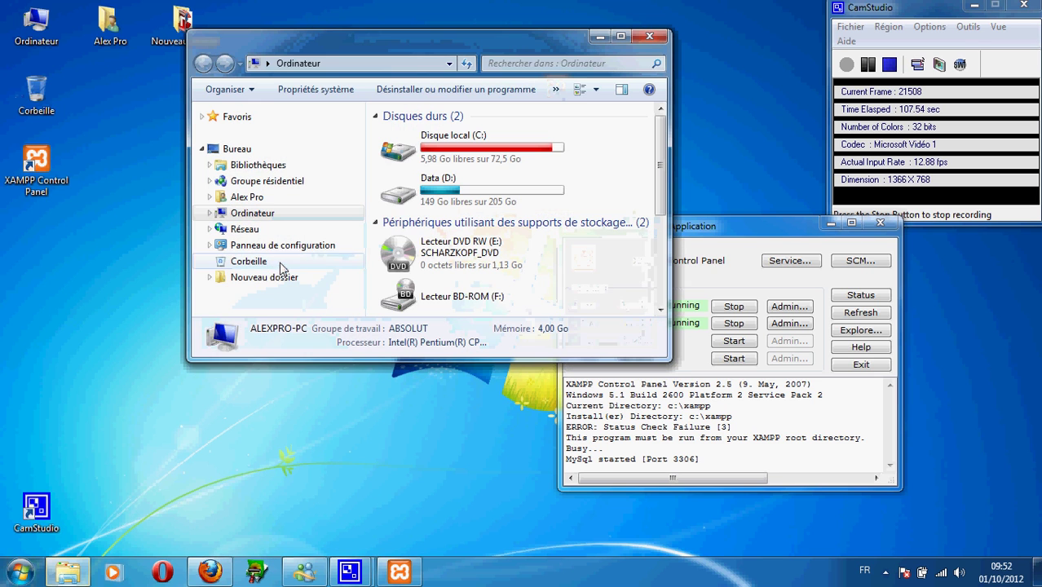
pyautogui.click(459, 135)
pyautogui.doubleClick(459, 136)
pyautogui.scroll(-5, 482, 204)
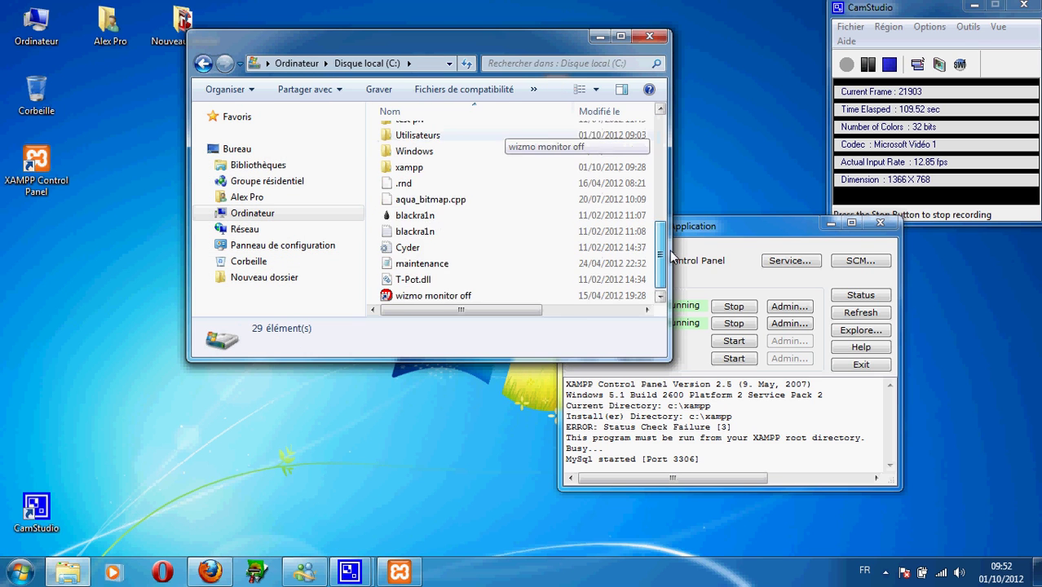
pyautogui.doubleClick(409, 150)
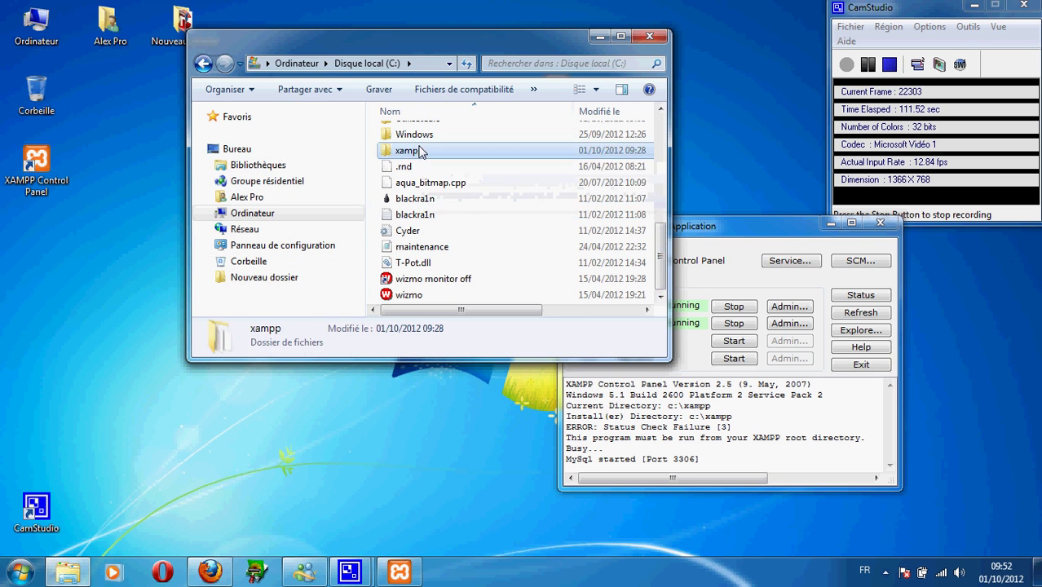
# - Look over the contents of the xampp folder and close its window
pyautogui.moveTo(660, 127)
pyautogui.mouseDown()
pyautogui.moveTo(662, 245)
pyautogui.moveTo(664, 134)
pyautogui.mouseUp()
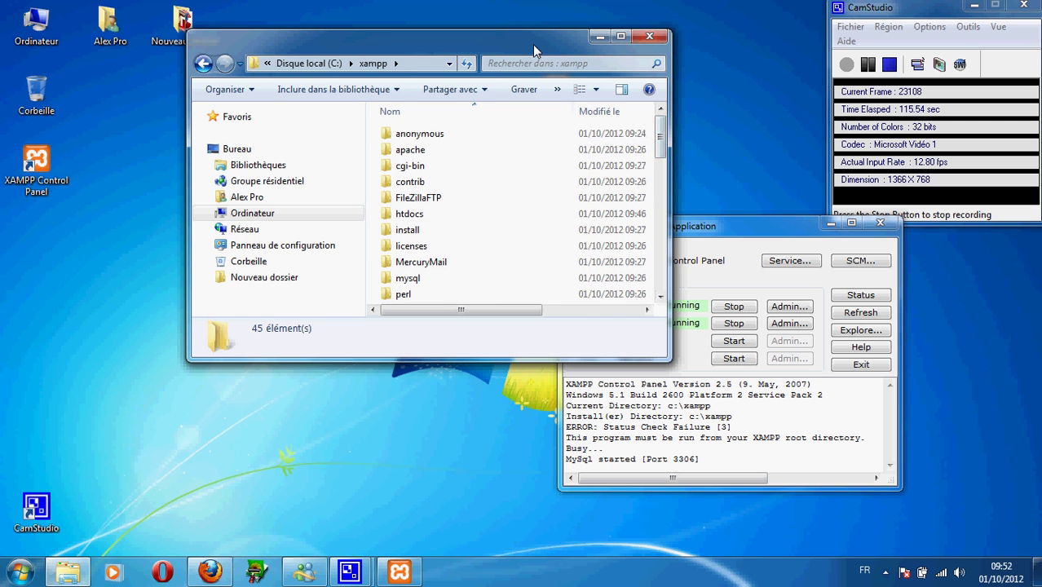
pyautogui.moveTo(533, 44); pyautogui.dragTo(352, 131)
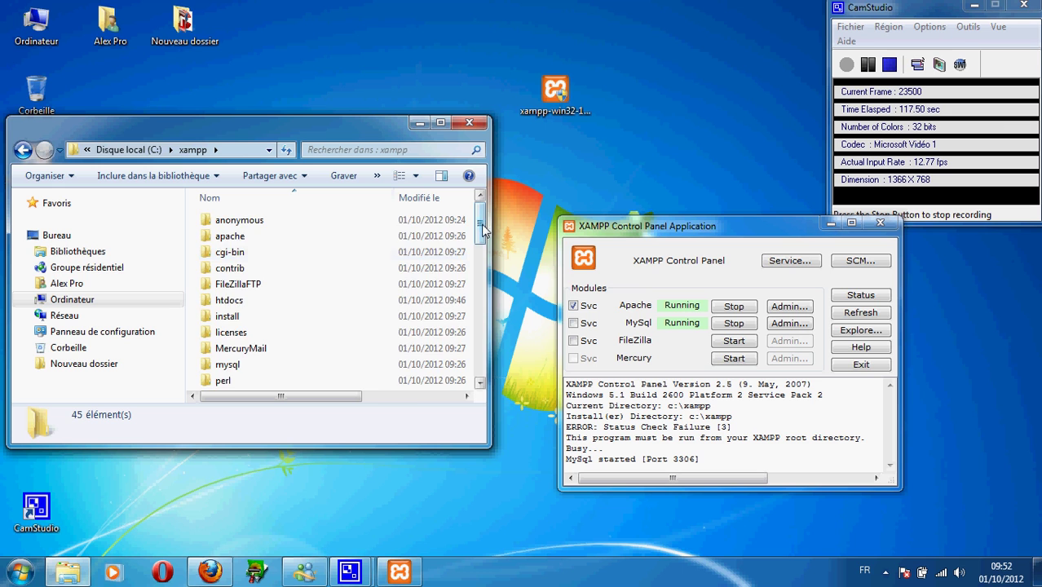
pyautogui.moveTo(481, 231); pyautogui.dragTo(481, 203)
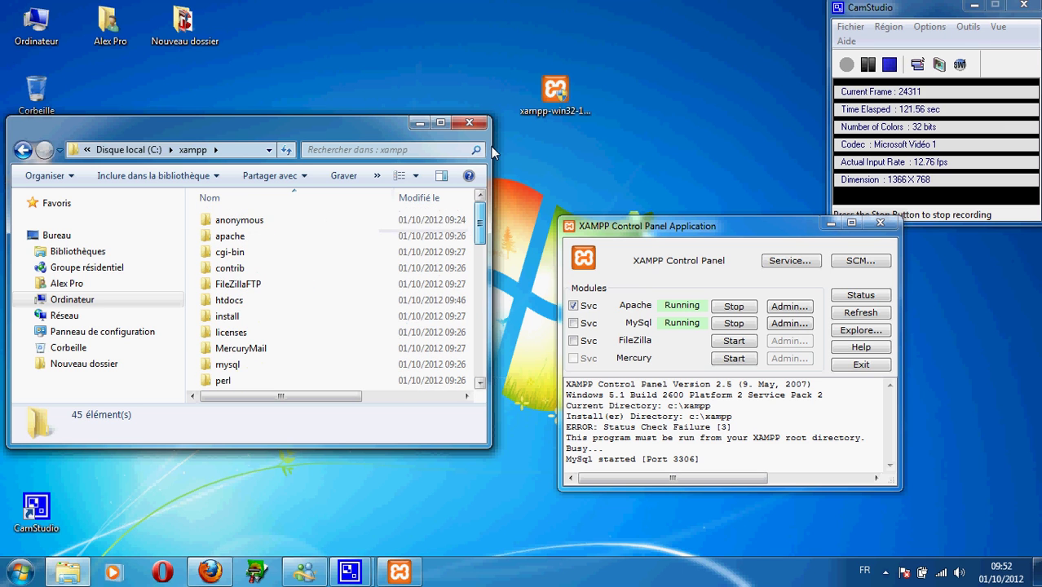
pyautogui.click(469, 123)
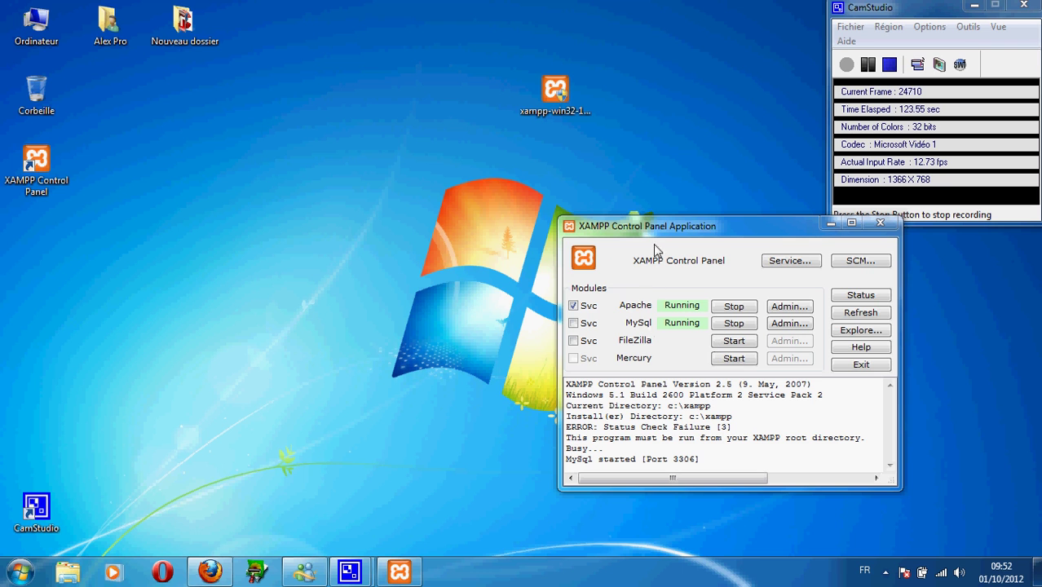
# - Move the XAMPP Control Panel out of the way and open Apache's administration page in the browser
pyautogui.moveTo(650, 232); pyautogui.dragTo(788, 294)
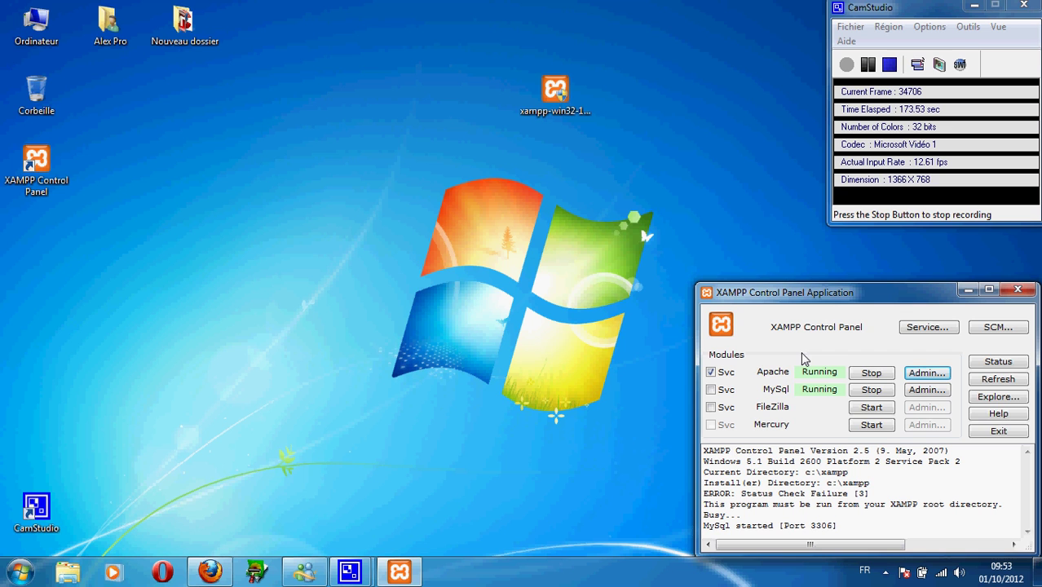
pyautogui.click(932, 375)
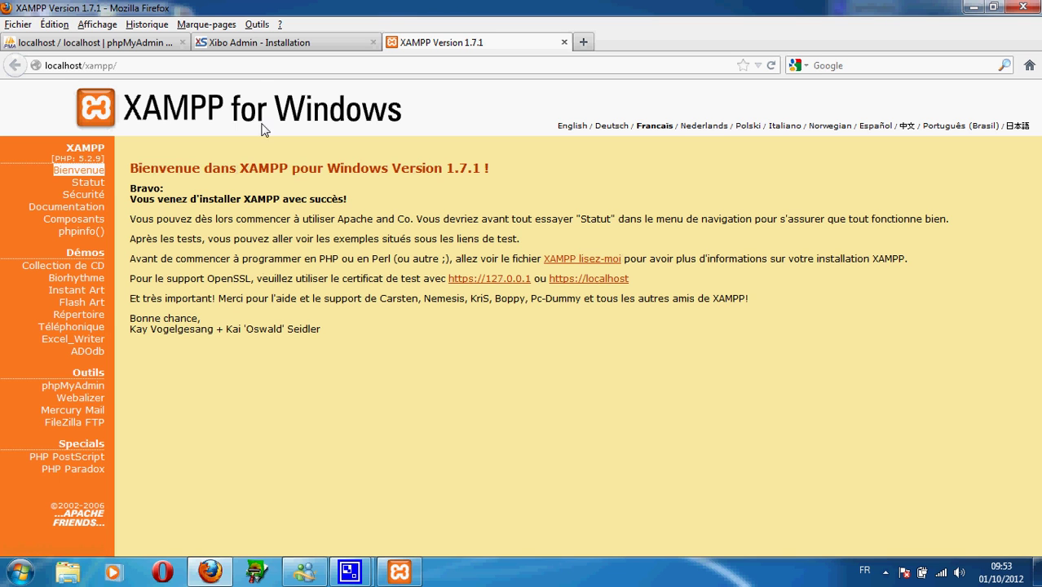
# - In phpMyAdmin, try to set a new password for the root user on localhost, filling in the password and its confirmation
pyautogui.click(147, 45)
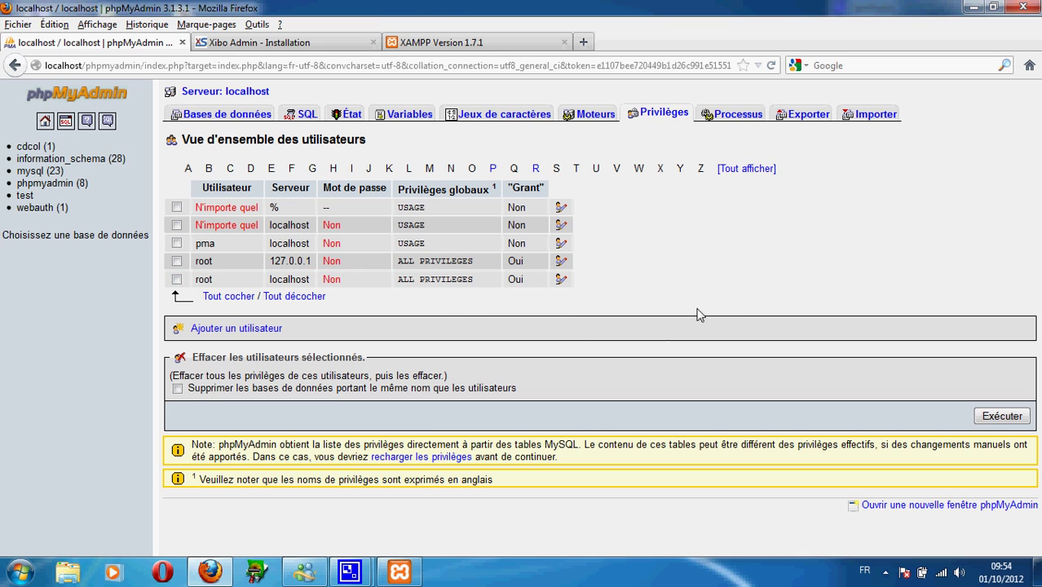
pyautogui.click(562, 282)
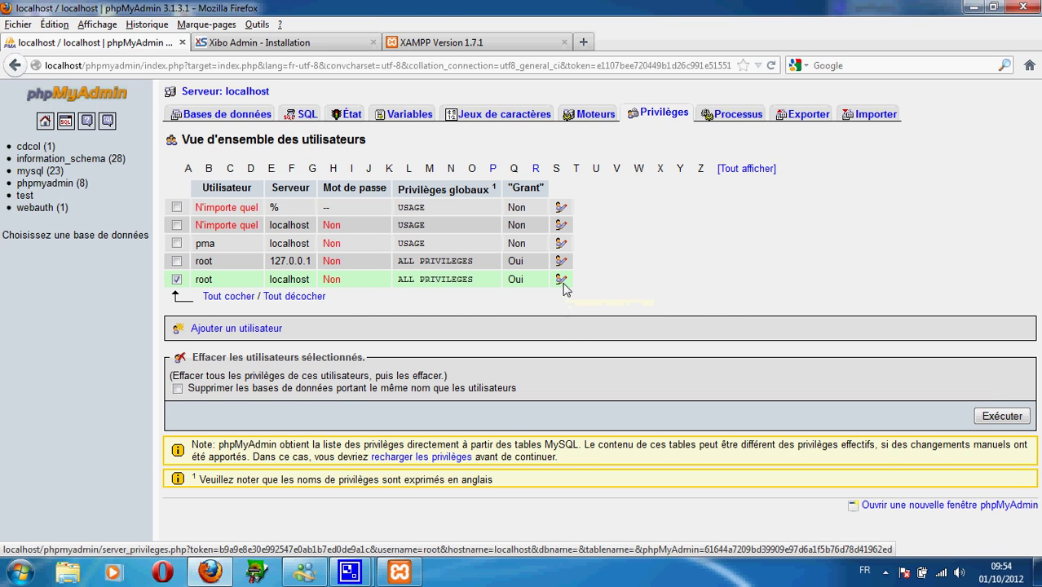
pyautogui.scroll(-12, 595, 319)
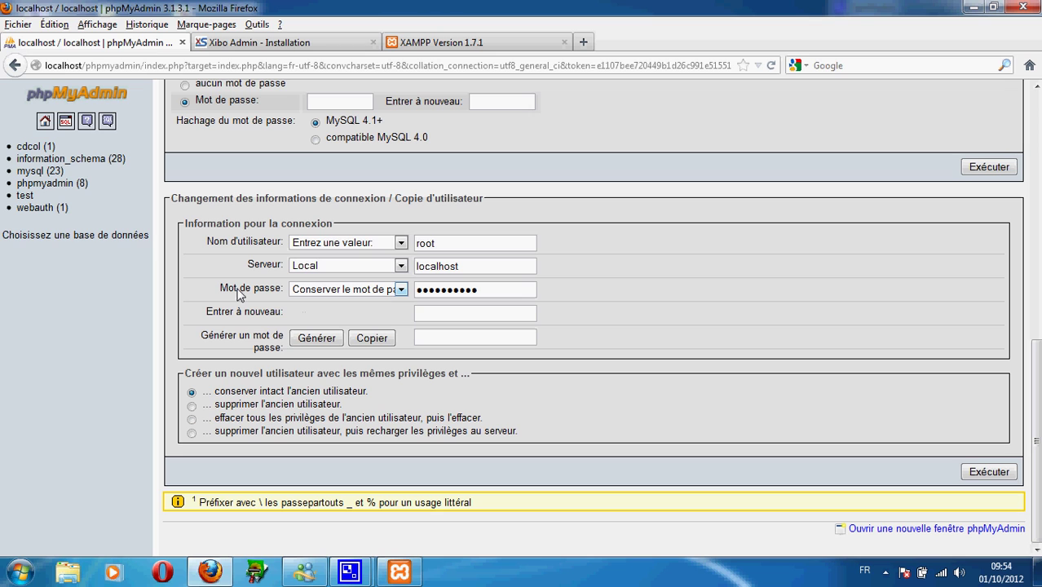
pyautogui.click(371, 292)
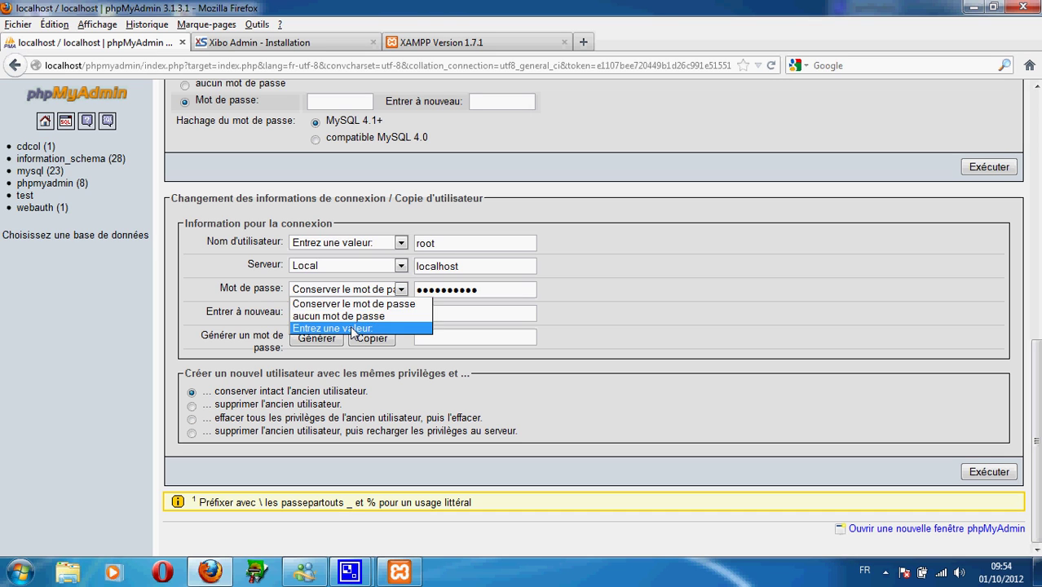
pyautogui.click(352, 328)
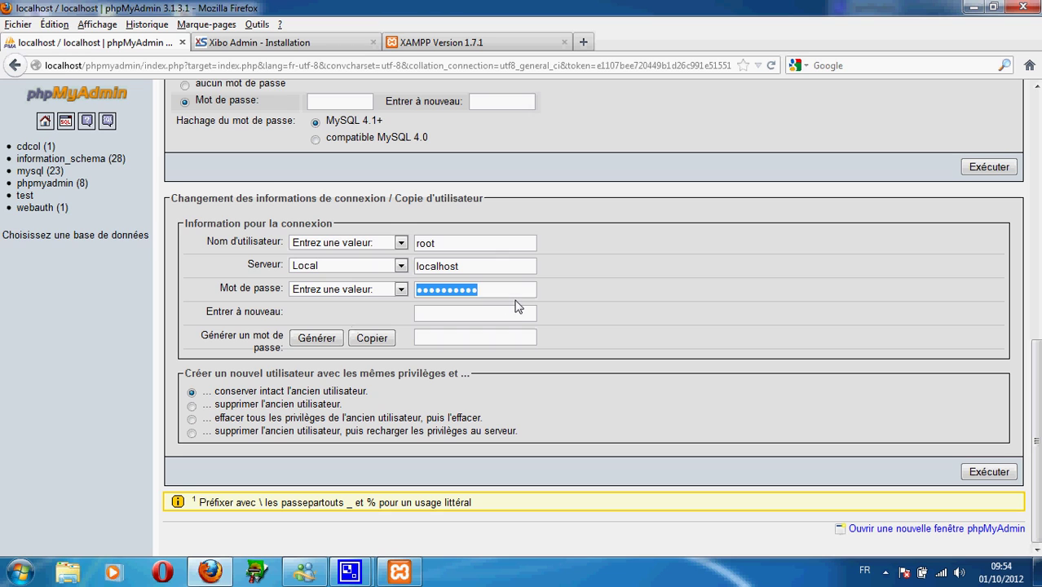
pyautogui.write('a')
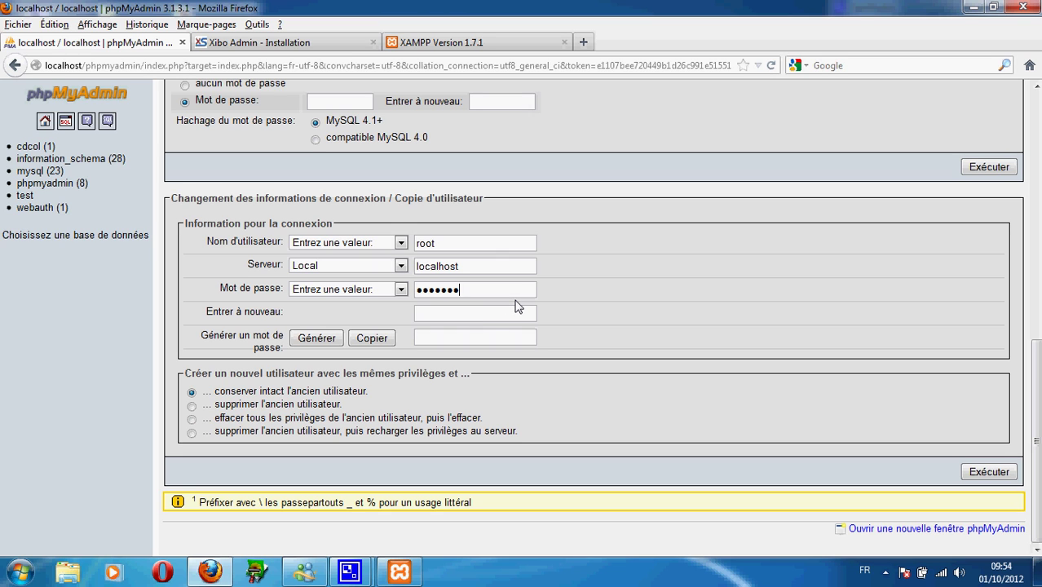
pyautogui.click(479, 318)
pyautogui.write('aa')
pyautogui.click(989, 475)
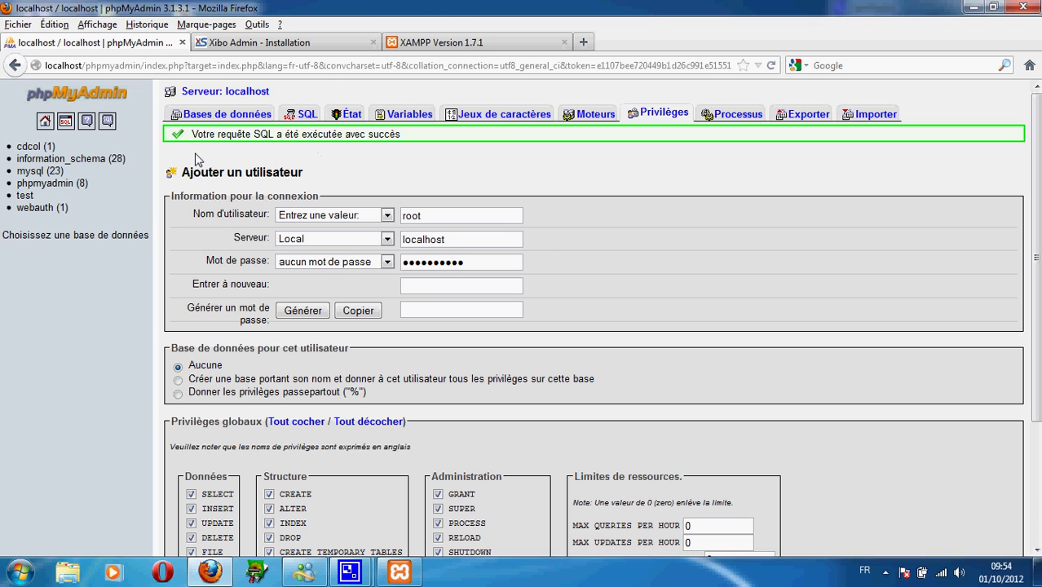
# - Return to the phpMyAdmin home page, review the user privileges overview, and minimize the browser
pyautogui.click(45, 121)
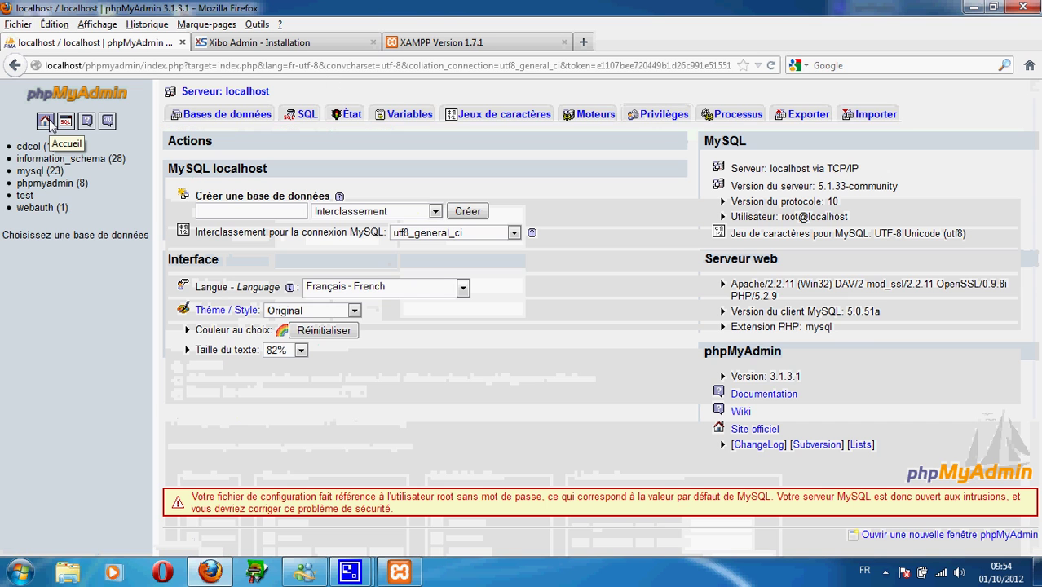
pyautogui.click(649, 115)
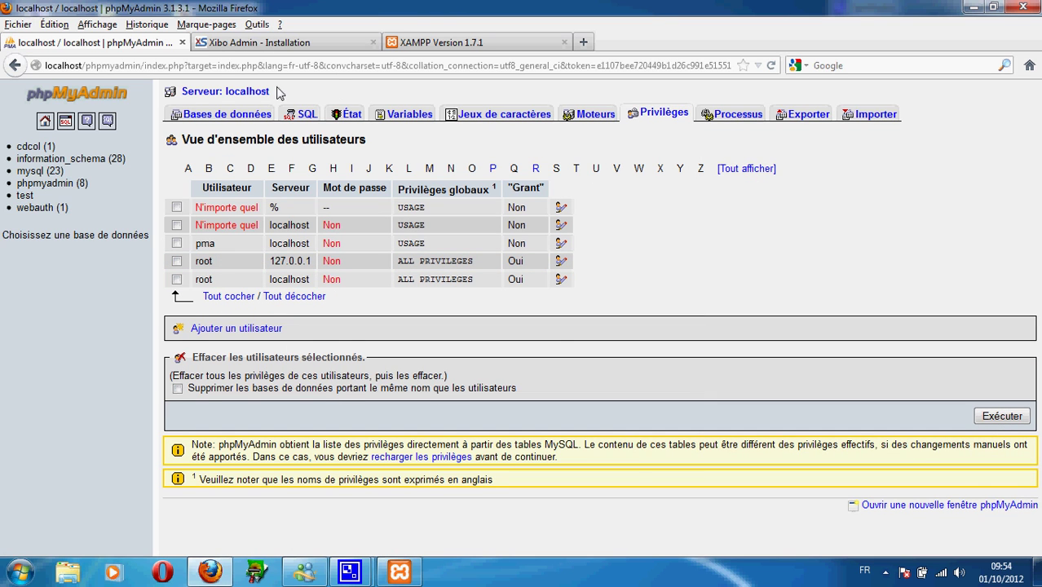
pyautogui.click(970, 8)
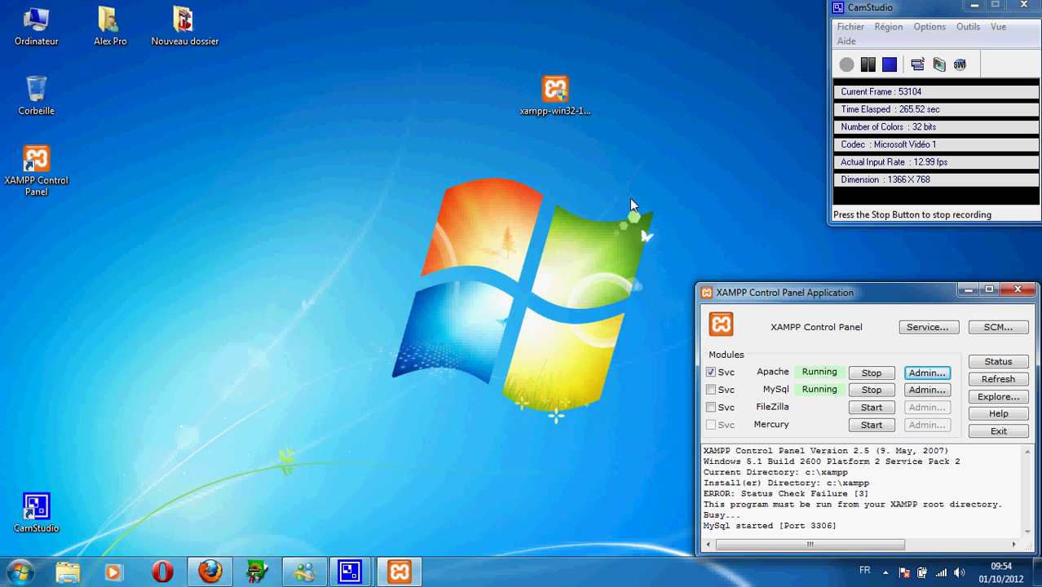
# - Open the xibo folder inside C:\xampp\htdocs in a maximized Explorer window
pyautogui.click(24, 573)
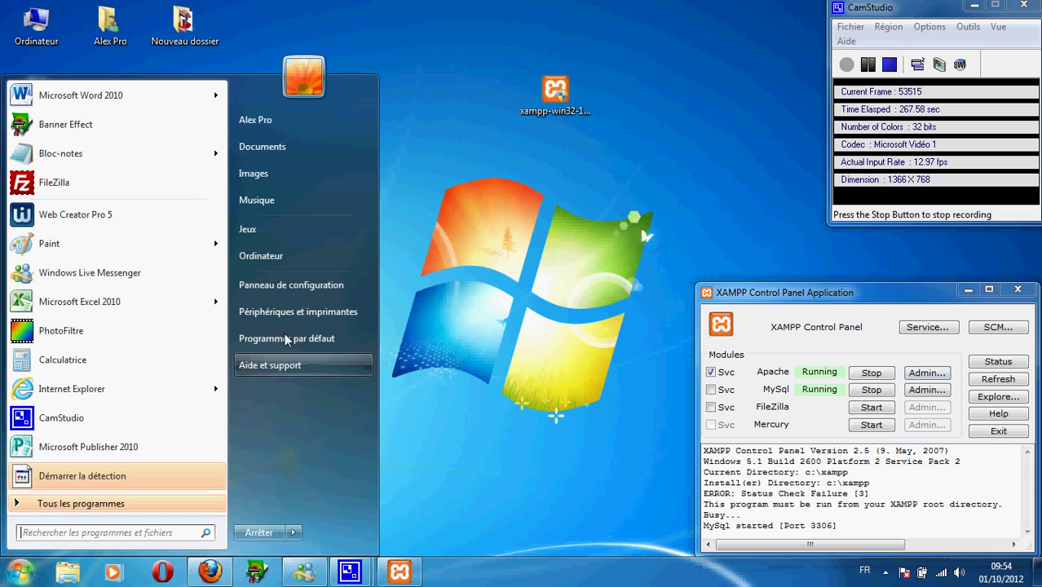
pyautogui.click(261, 256)
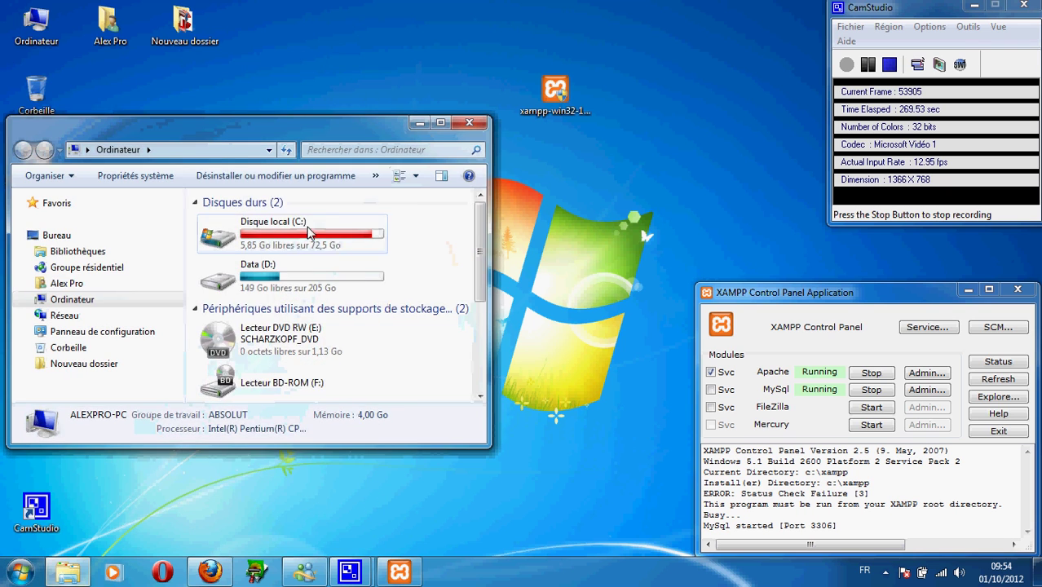
pyautogui.doubleClick(308, 234)
pyautogui.scroll(-6, 270, 261)
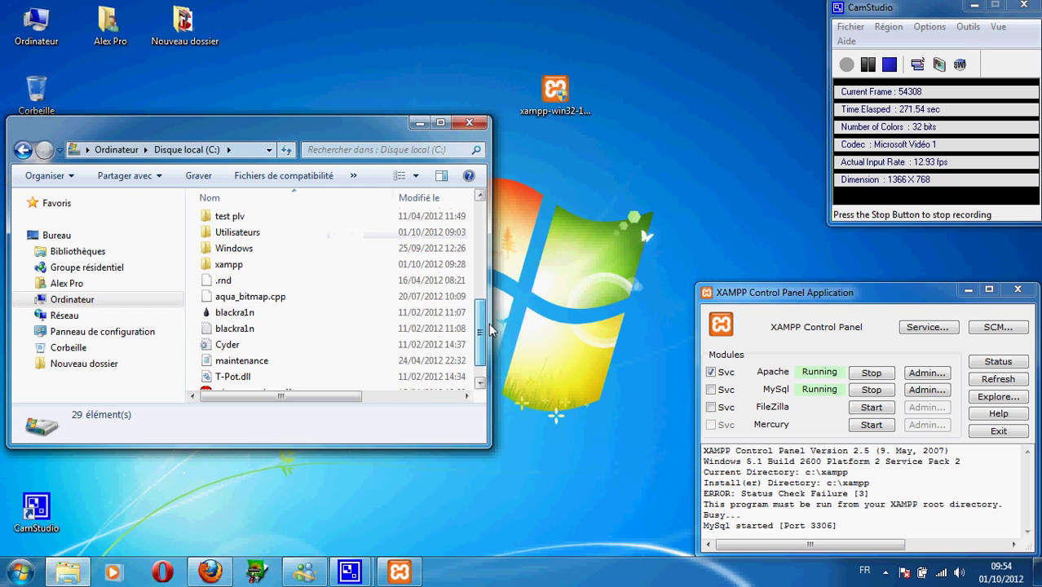
pyautogui.doubleClick(260, 268)
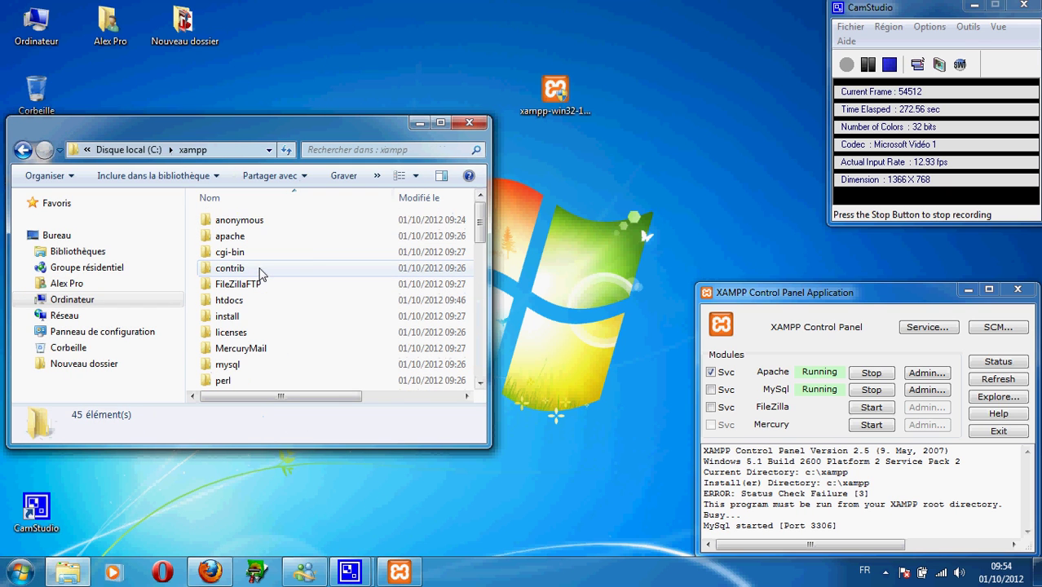
pyautogui.doubleClick(364, 128)
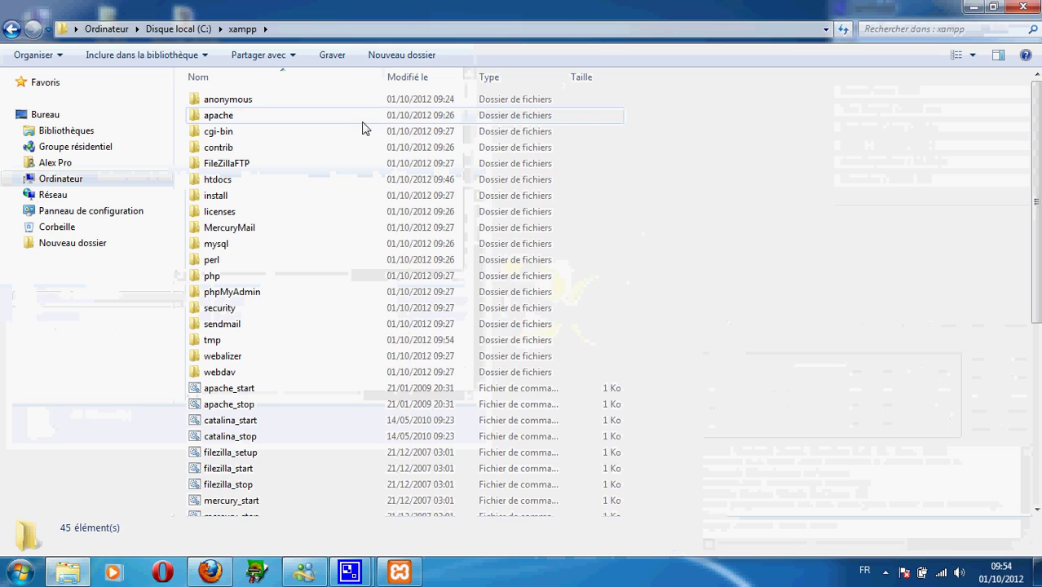
pyautogui.doubleClick(218, 186)
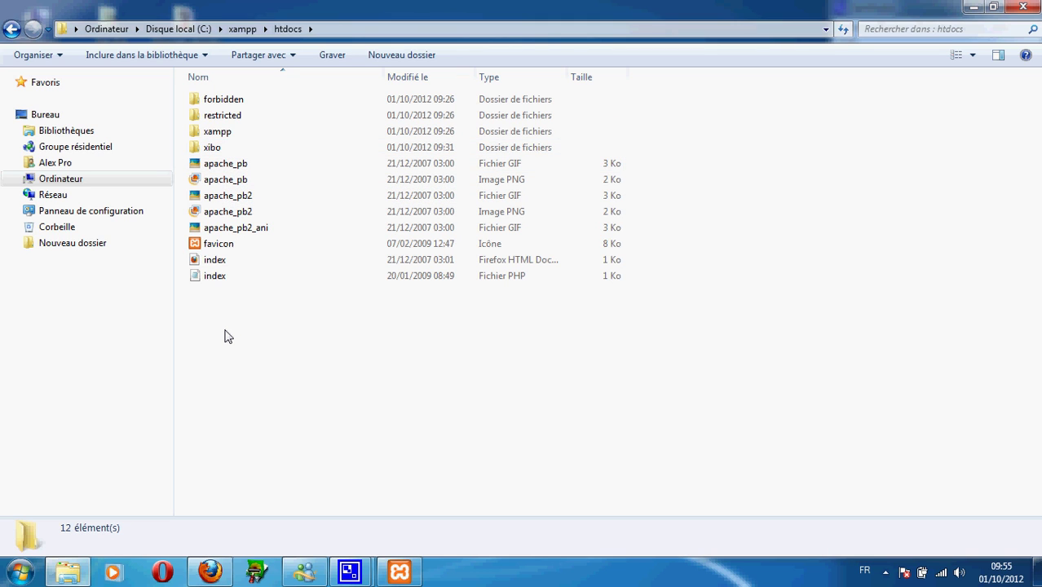
pyautogui.doubleClick(212, 147)
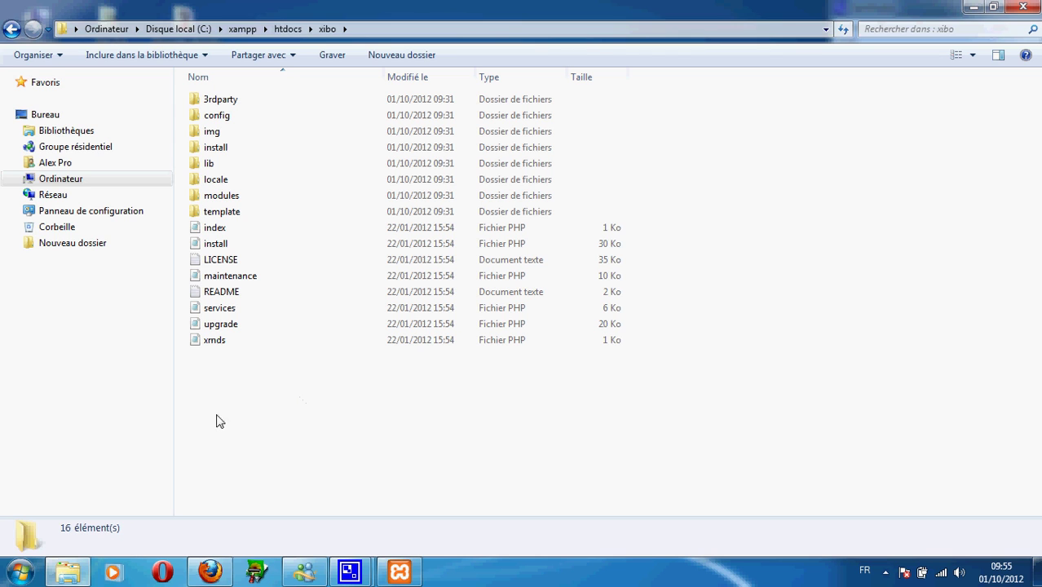
# - Switch to Firefox, open the tutorial author's website in a new tab, and view the download posts on its Xibo forum
pyautogui.click(20, 573)
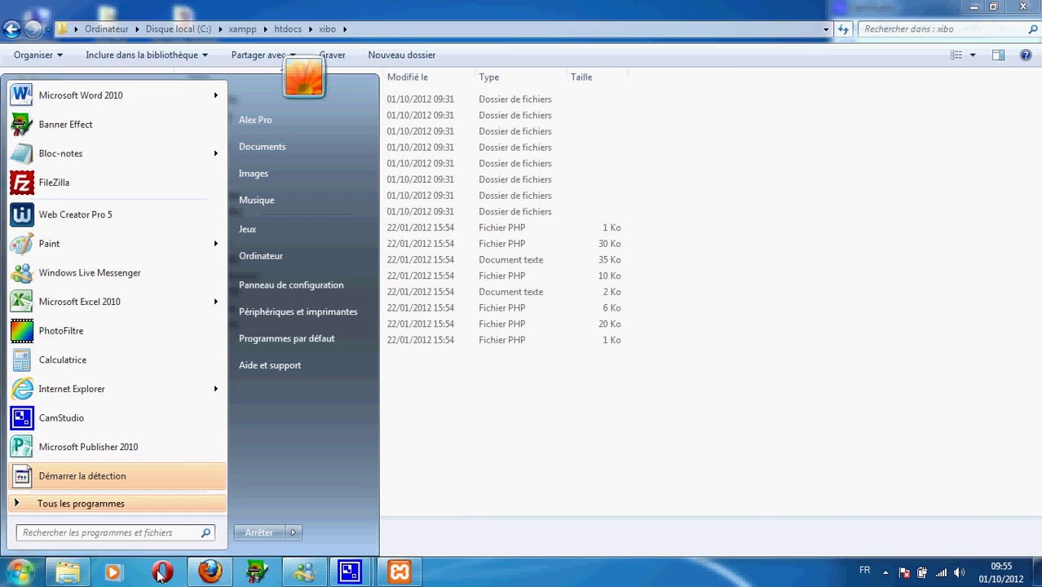
pyautogui.click(210, 573)
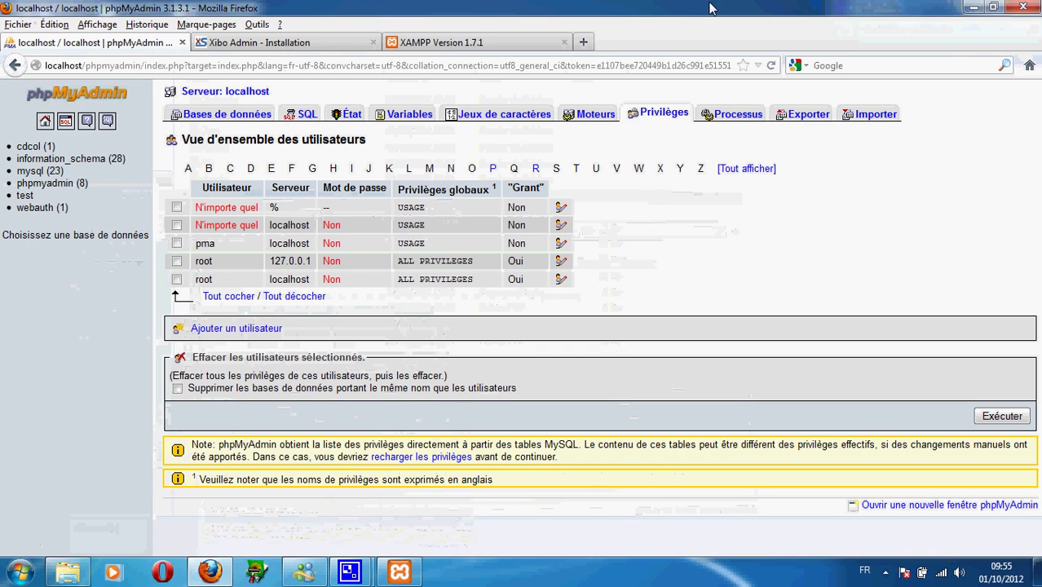
pyautogui.click(583, 43)
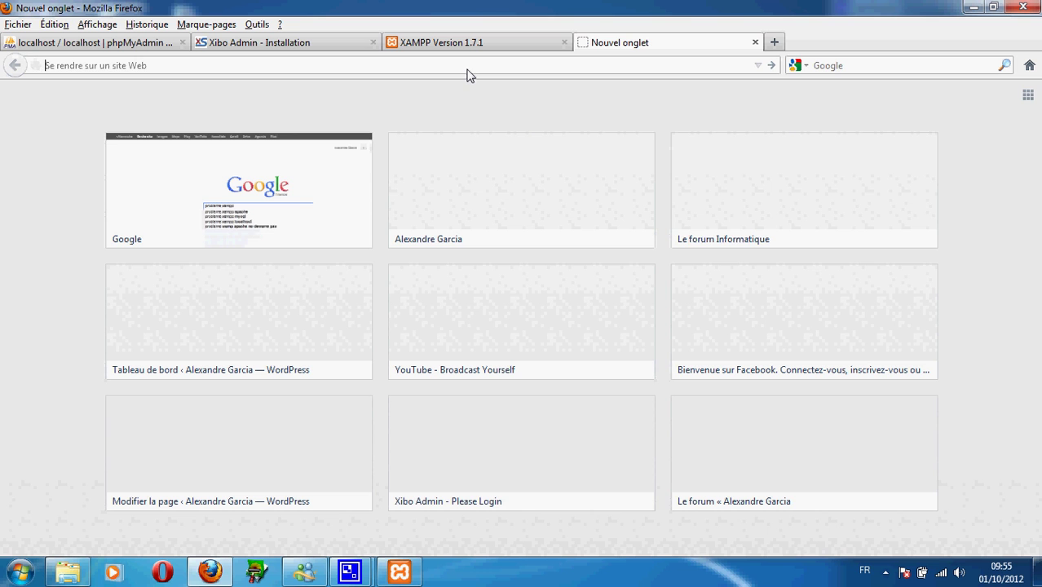
pyautogui.write('alexandre-garcia.fr/')
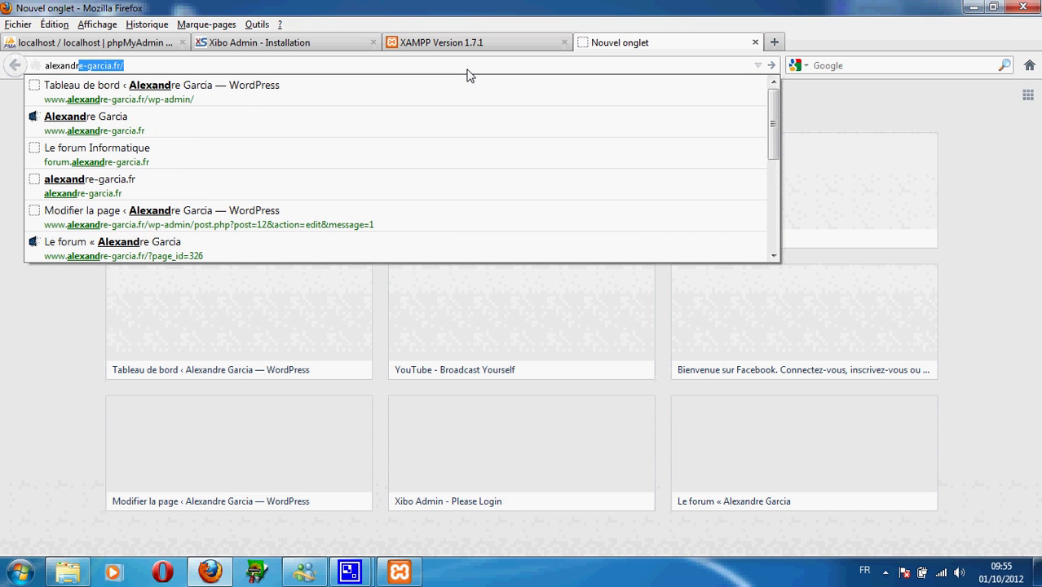
pyautogui.click(408, 130)
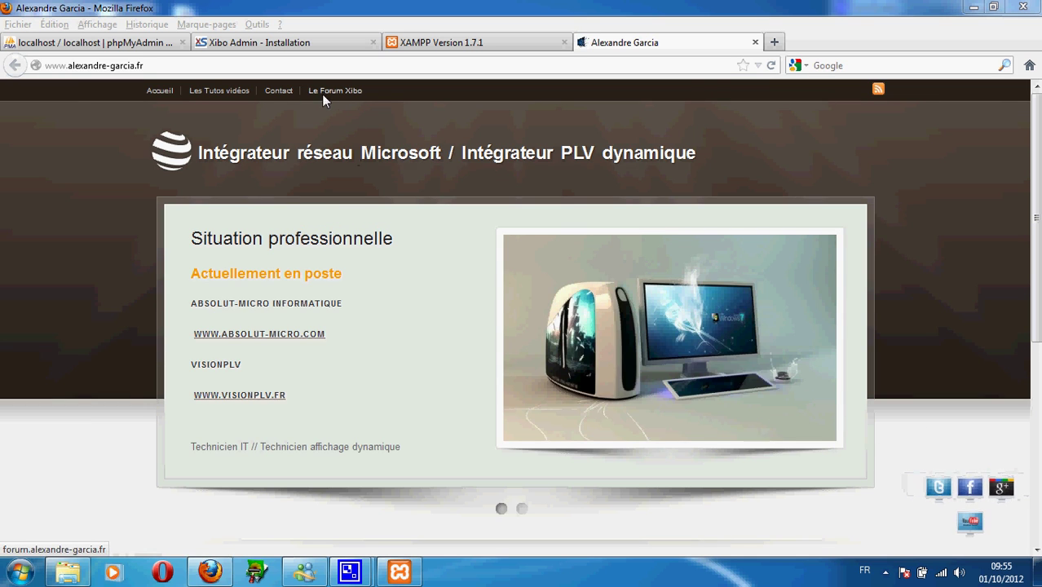
pyautogui.click(326, 93)
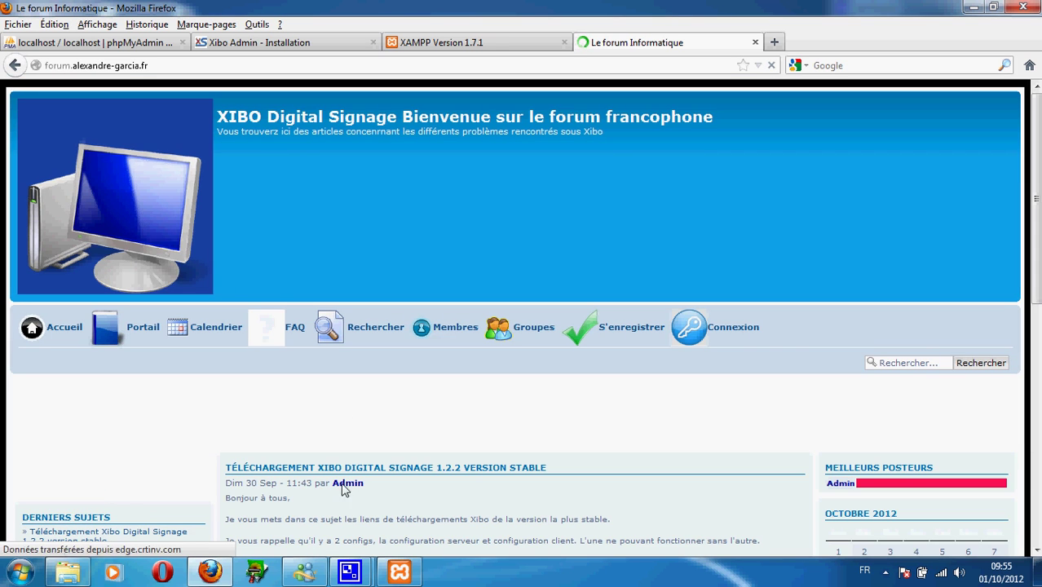
pyautogui.scroll(-9, 580, 400)
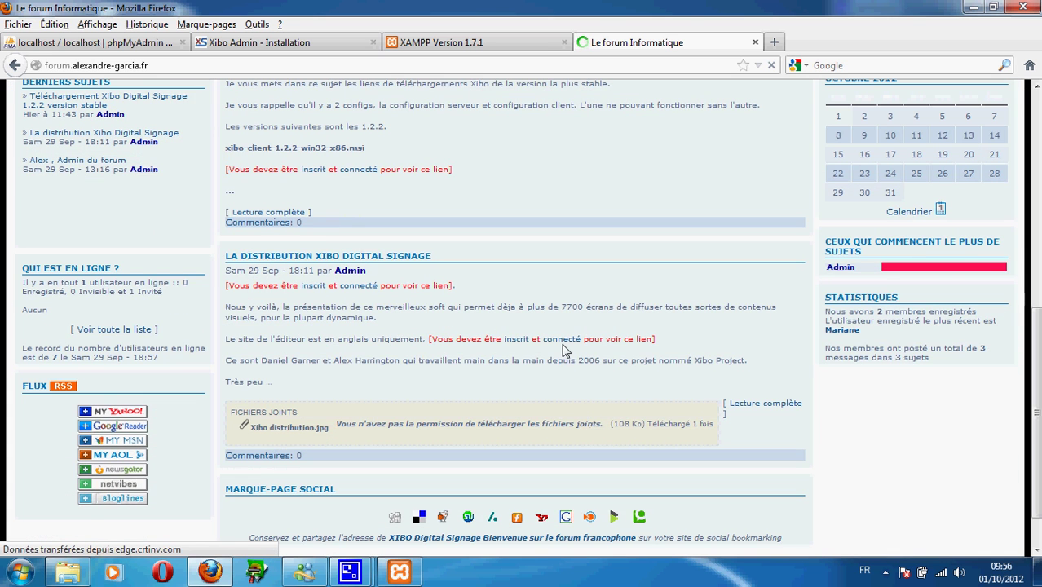
pyautogui.scroll(2, 559, 343)
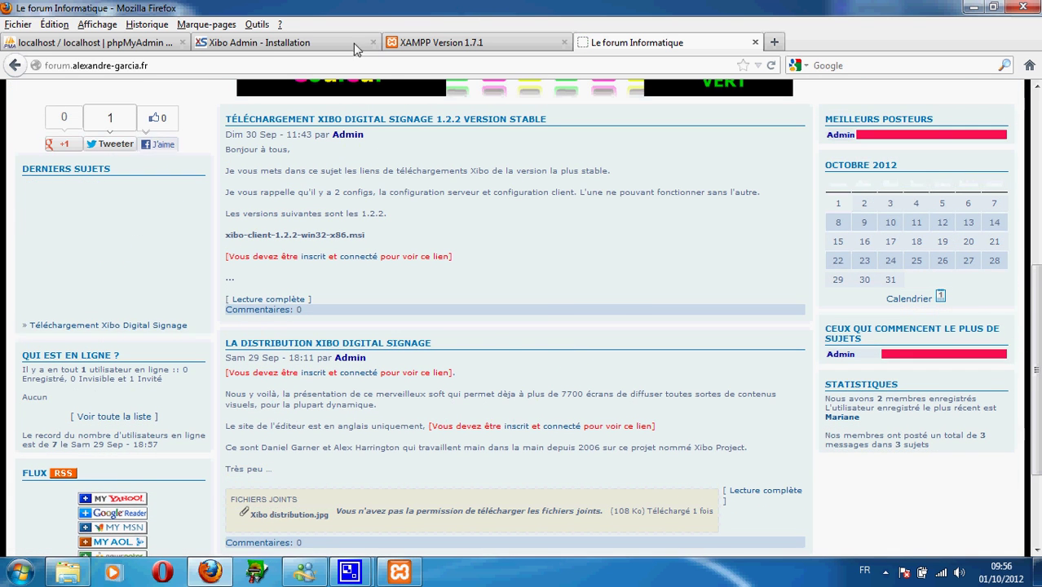
# - Bring up the Xibo Installer page, then check the xibo folder path in Explorer and close that window
pyautogui.click(315, 47)
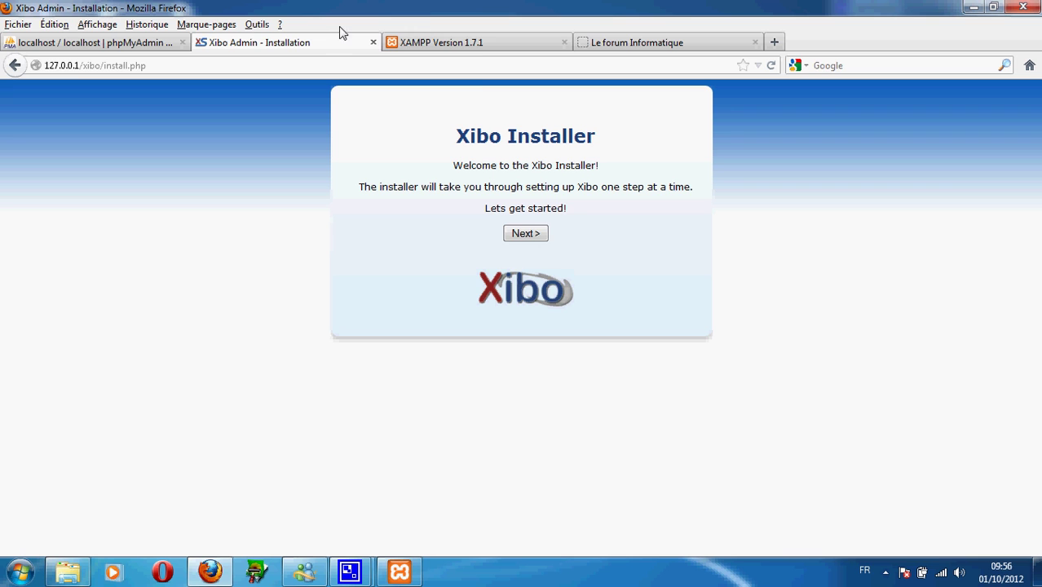
pyautogui.click(84, 569)
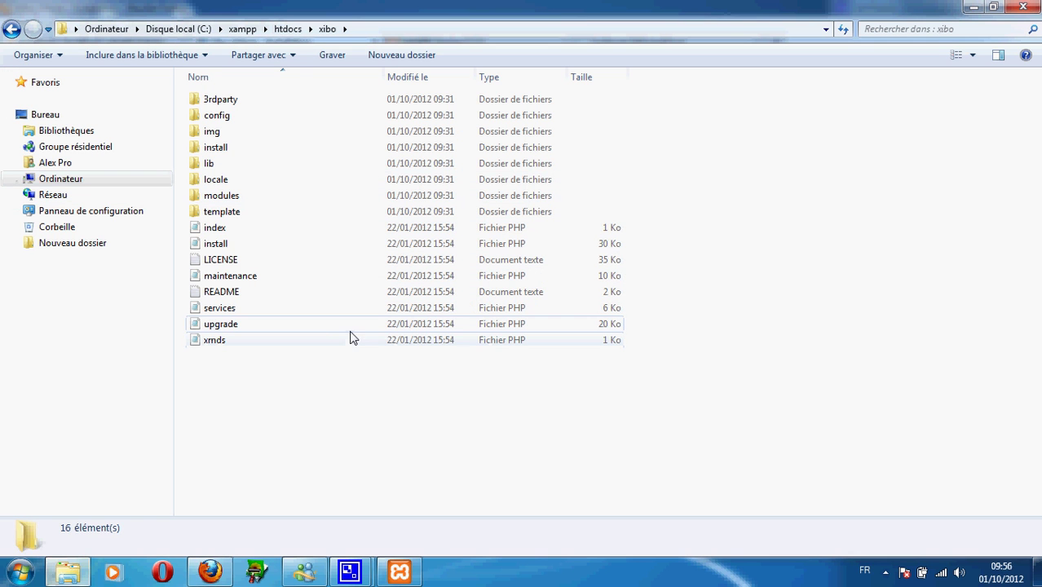
pyautogui.click(327, 30)
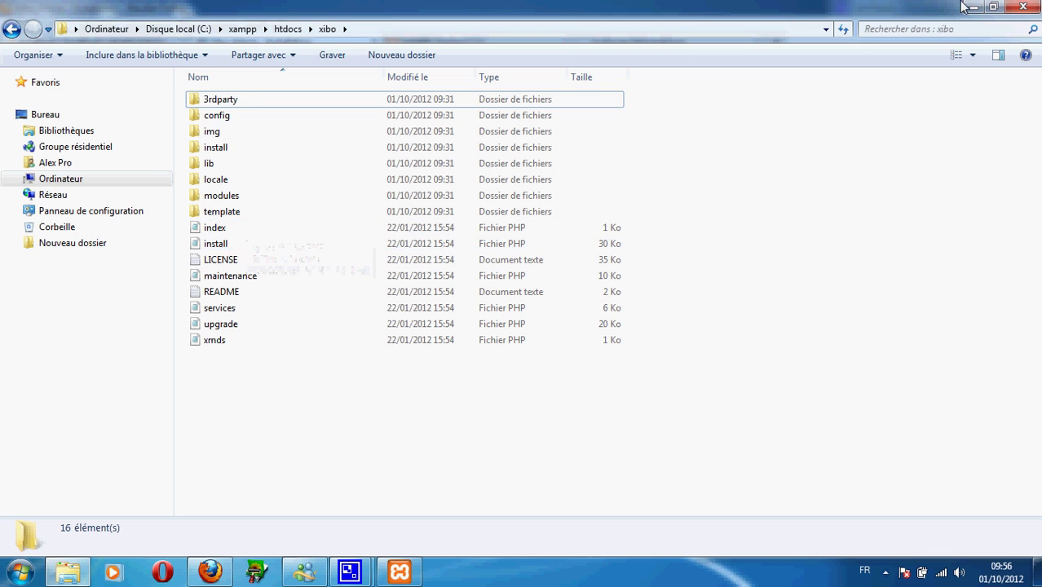
pyautogui.click(1025, 8)
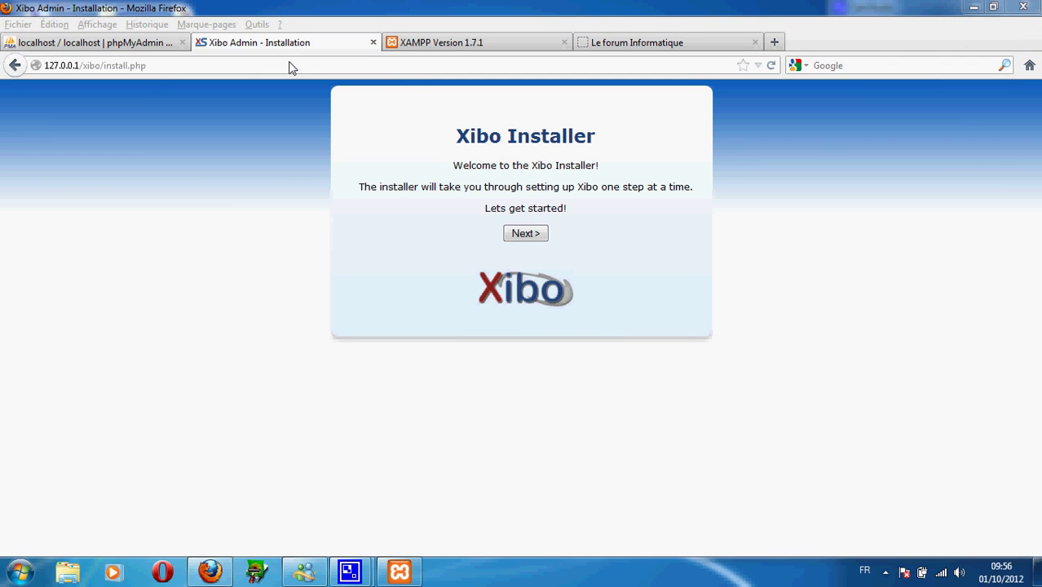
# - Load the Xibo installer from localhost/xibo instead of 127.0.0.1, and minimize the browser
pyautogui.click(76, 65)
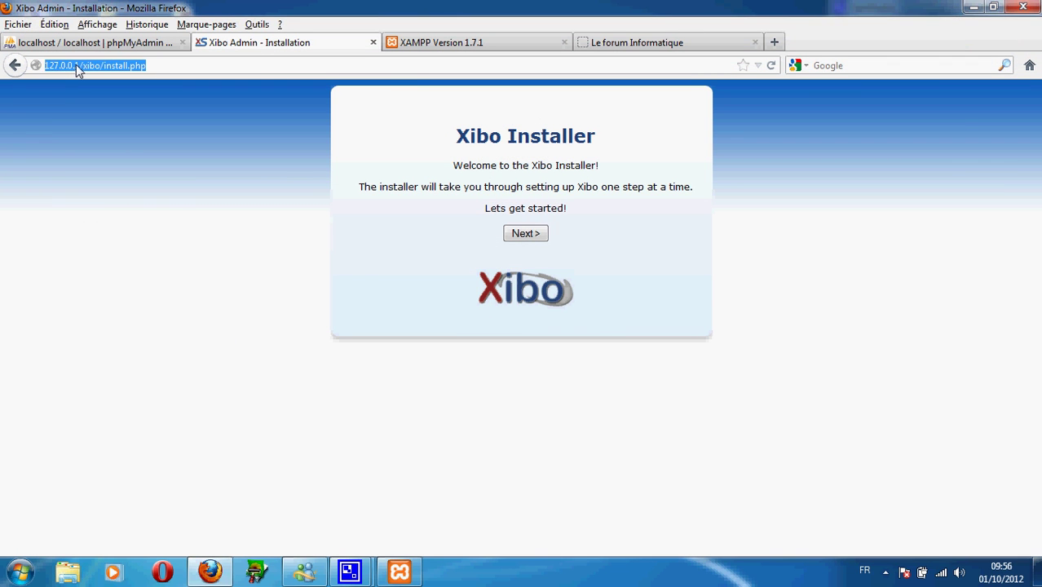
pyautogui.click(77, 65)
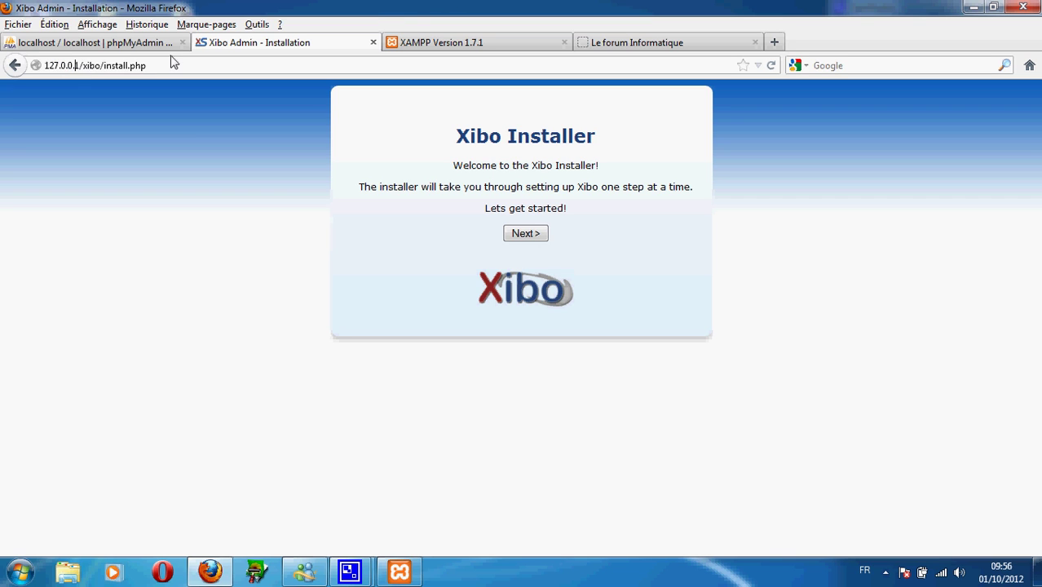
pyautogui.moveTo(169, 74); pyautogui.dragTo(4, 88)
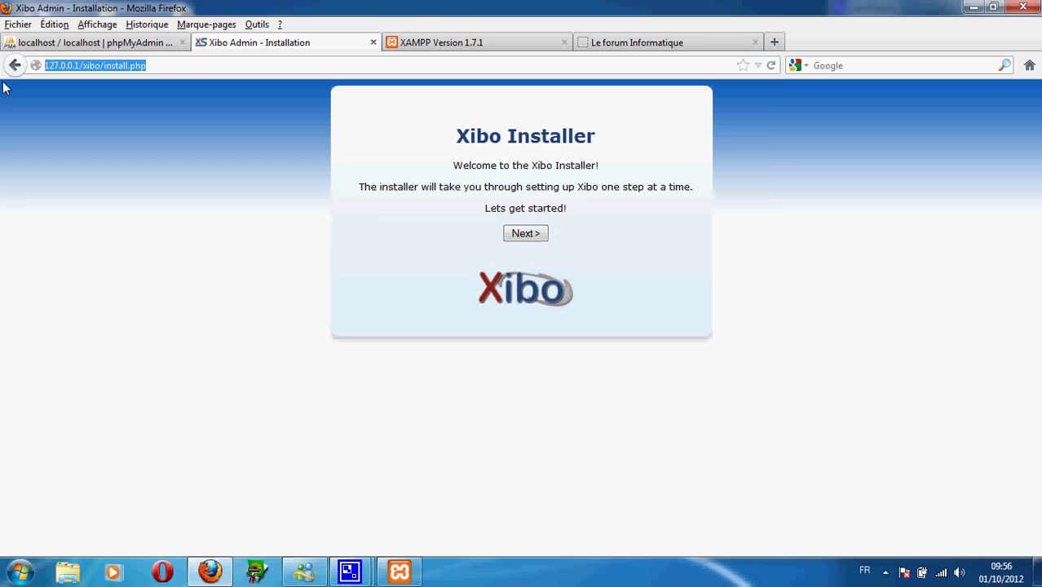
pyautogui.write('localhost')
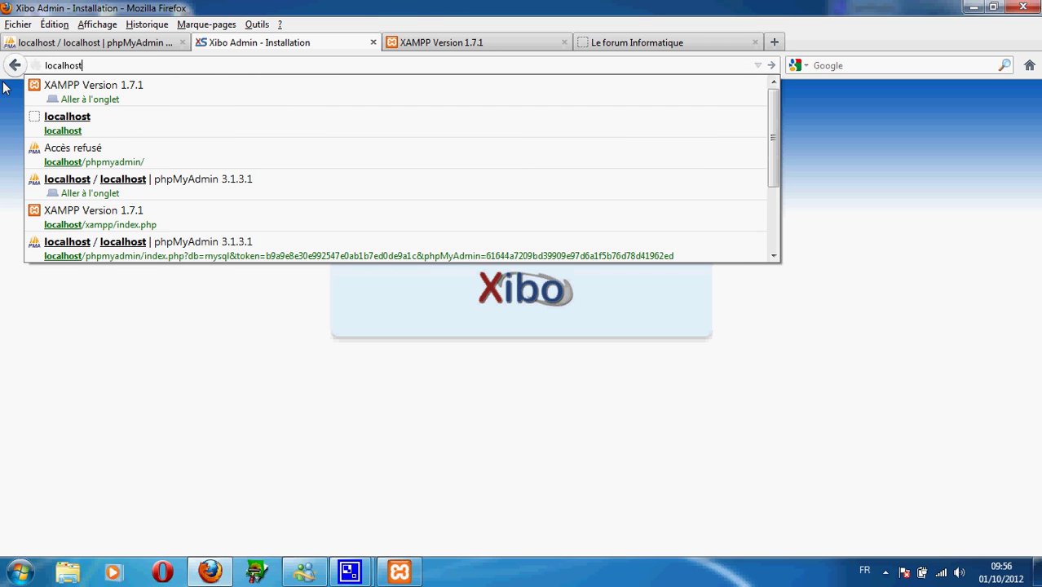
pyautogui.write('/xibo')
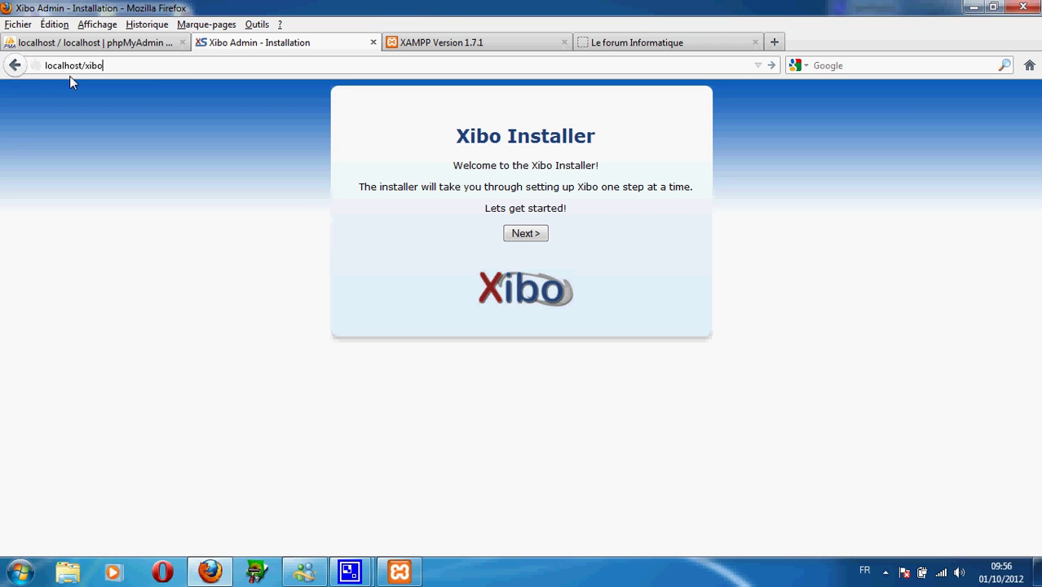
pyautogui.press('Return')
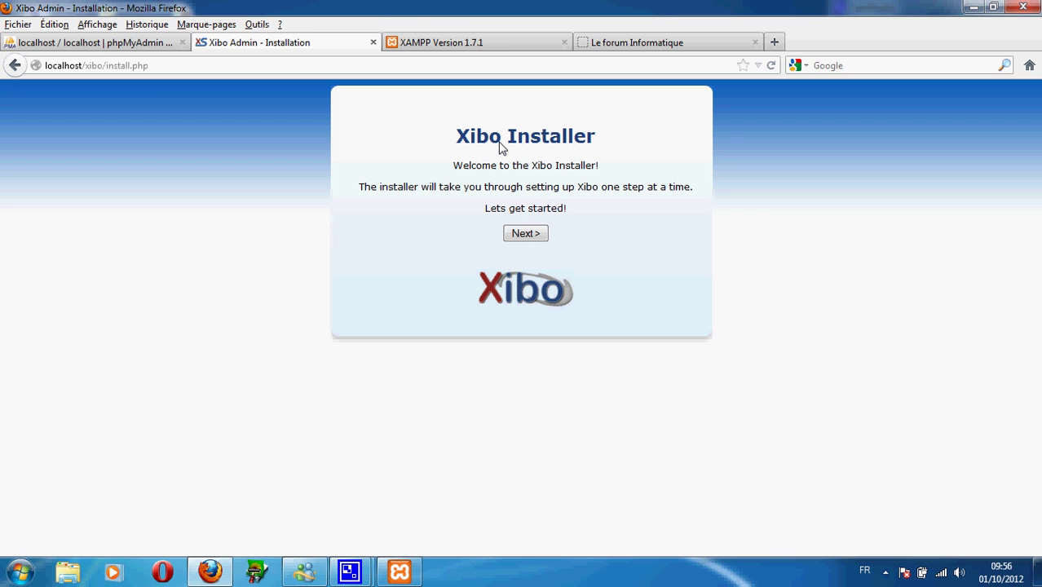
pyautogui.moveTo(457, 136); pyautogui.dragTo(586, 144)
pyautogui.click(973, 7)
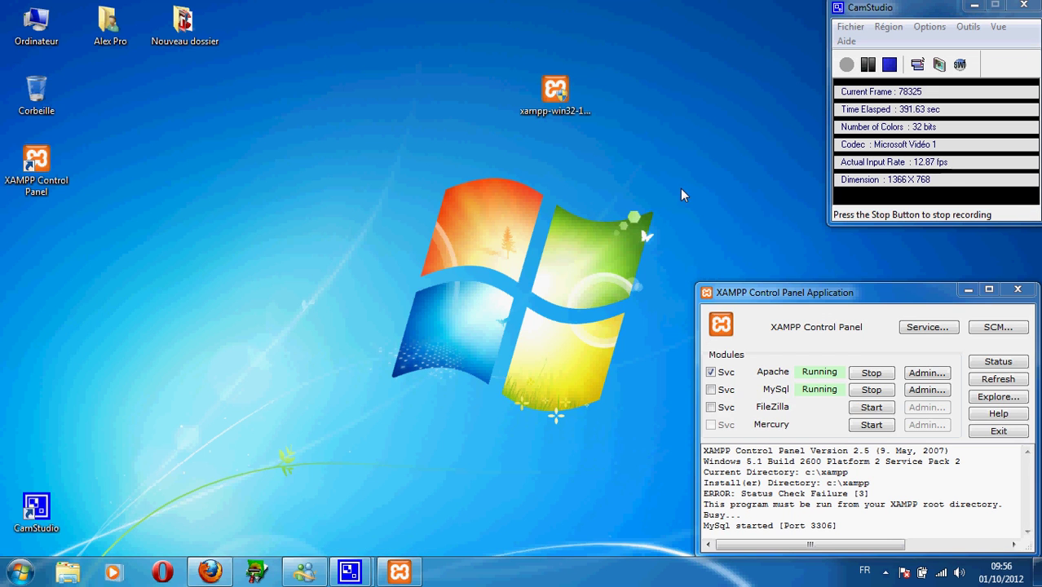